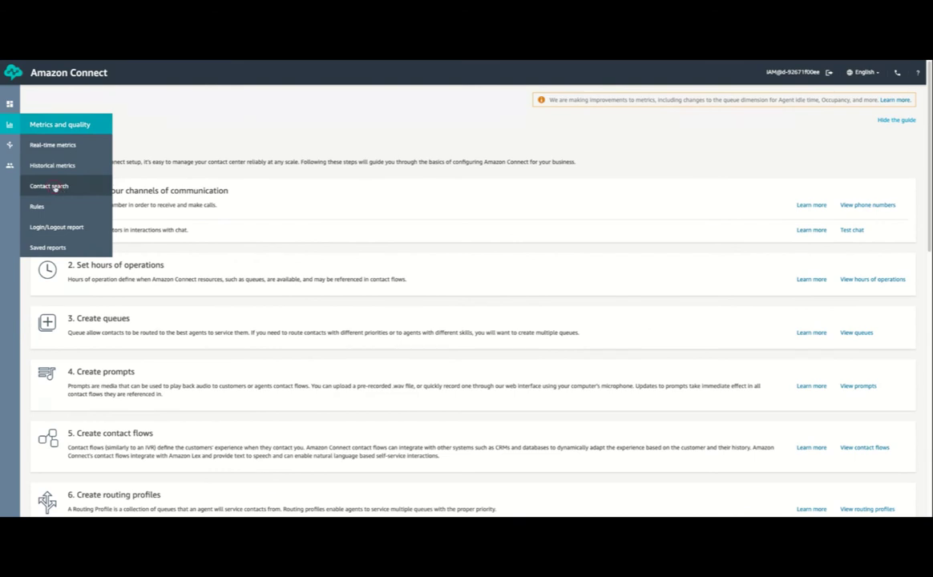
left_click(48, 186)
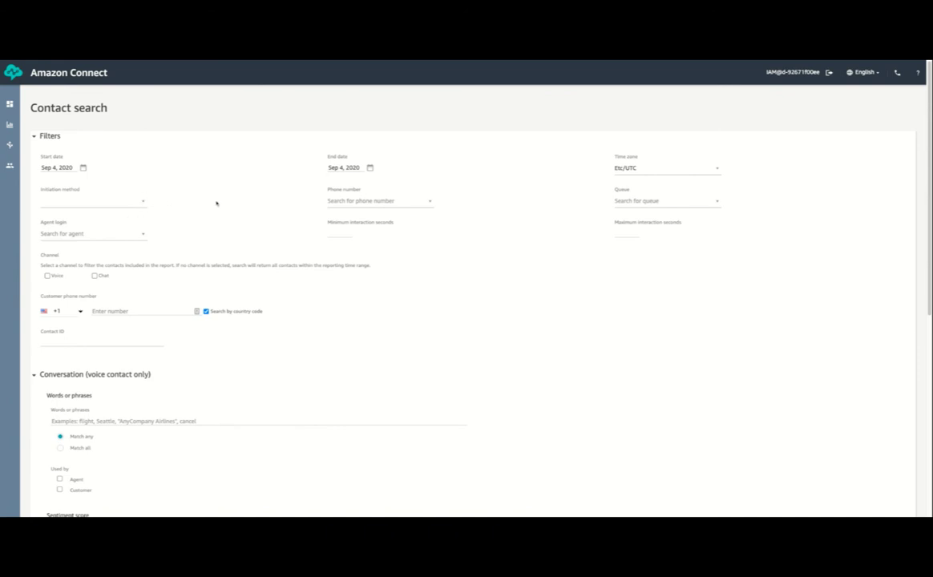
left_click(119, 202)
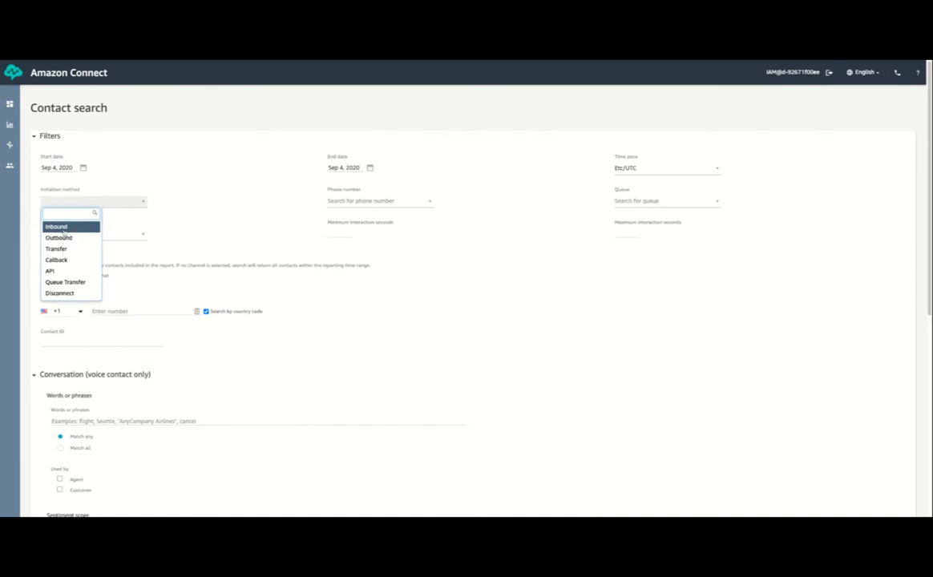
key("Return")
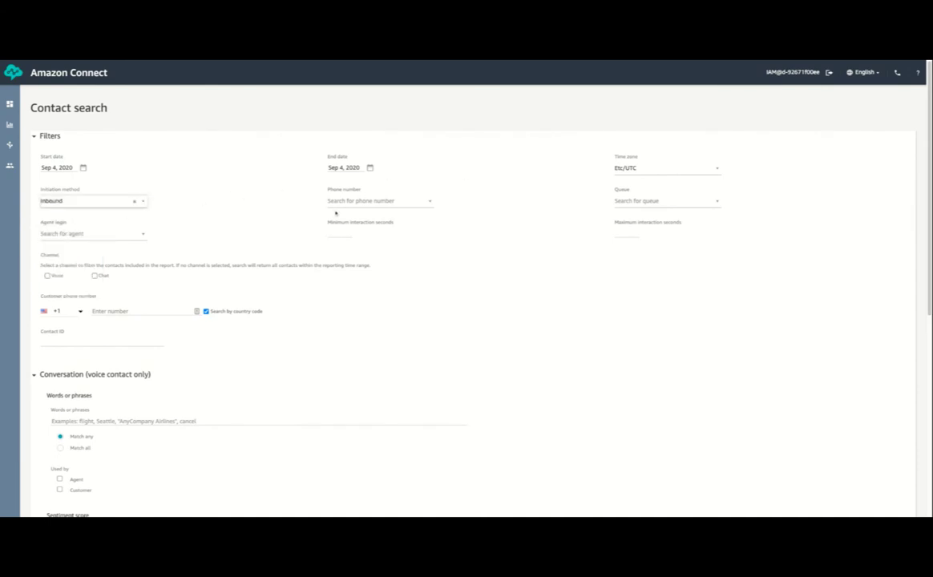
left_click(353, 204)
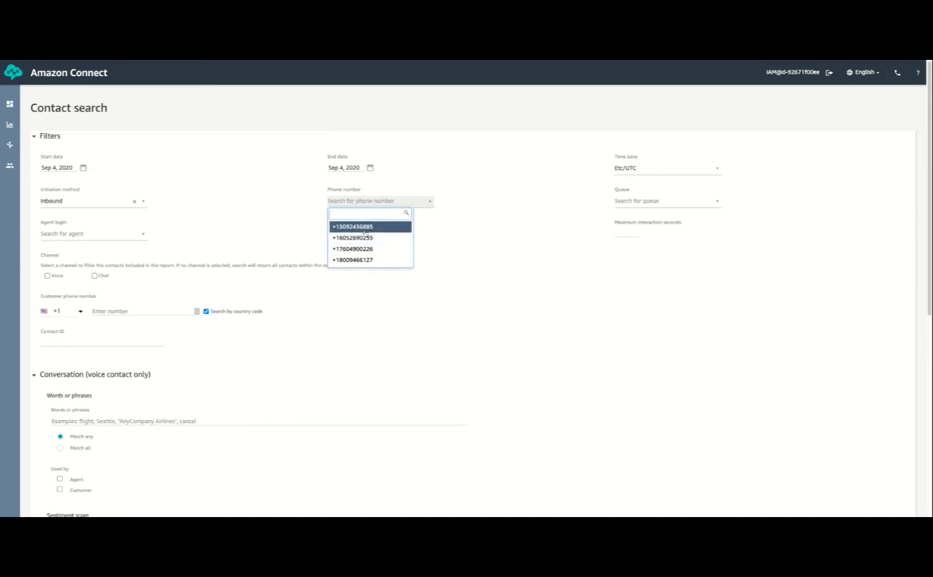
left_click(360, 250)
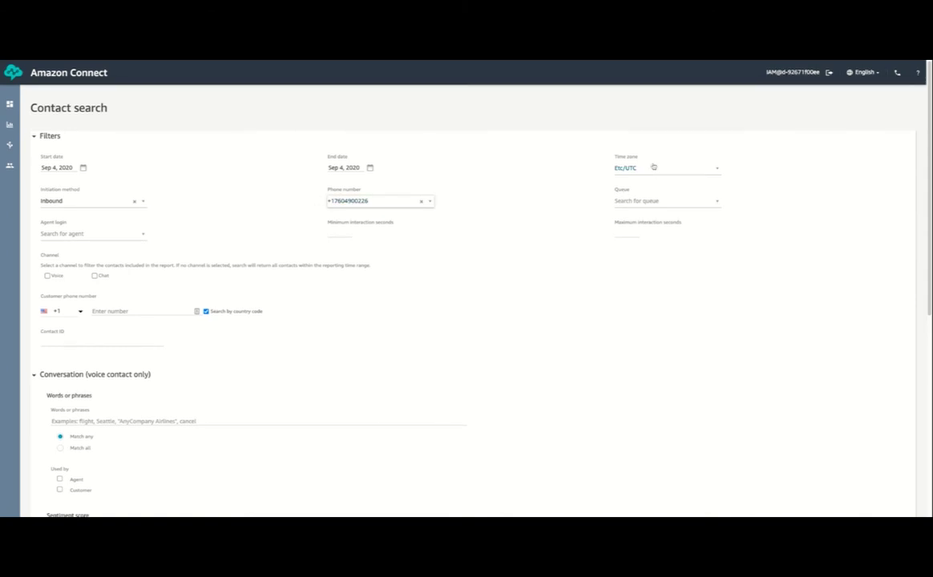
left_click(643, 201)
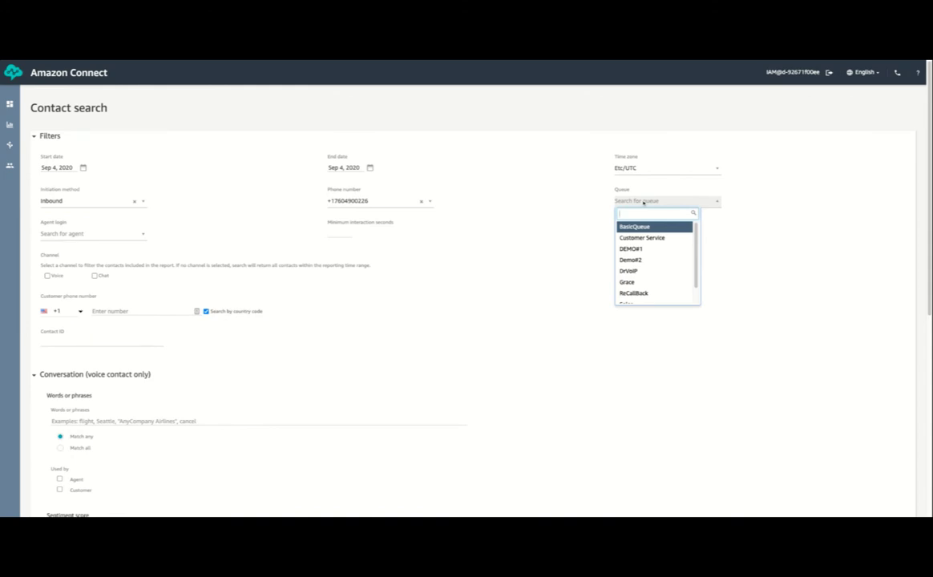
left_click(644, 201)
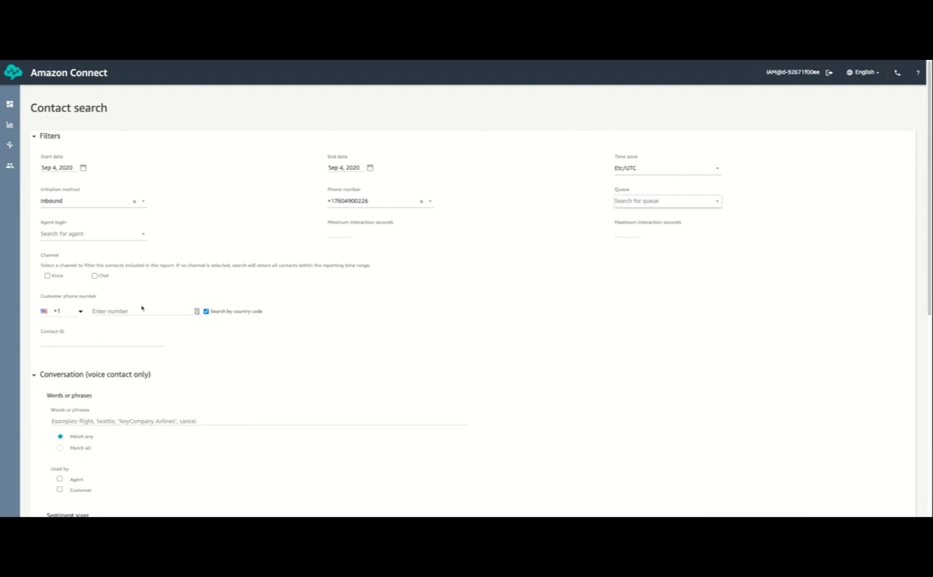
Run the contact search with the current filters, which returns 0 results
scroll(125, 338, "down", 1)
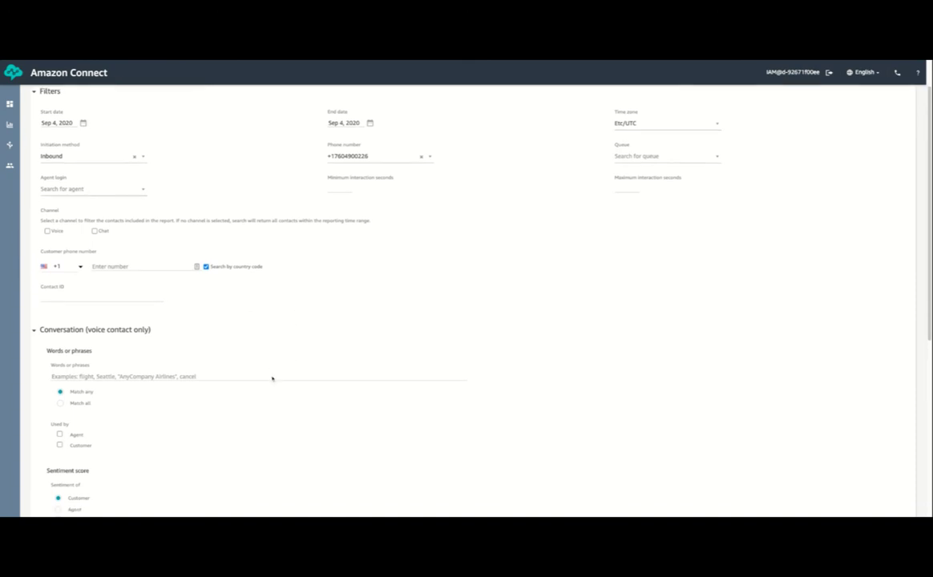
scroll(272, 379, "down", 3)
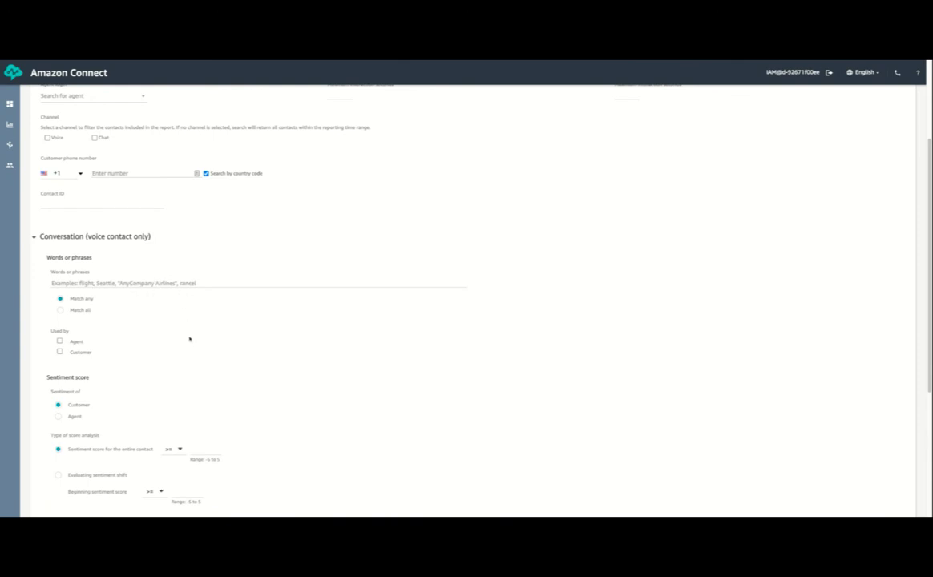
scroll(161, 320, "down", 2)
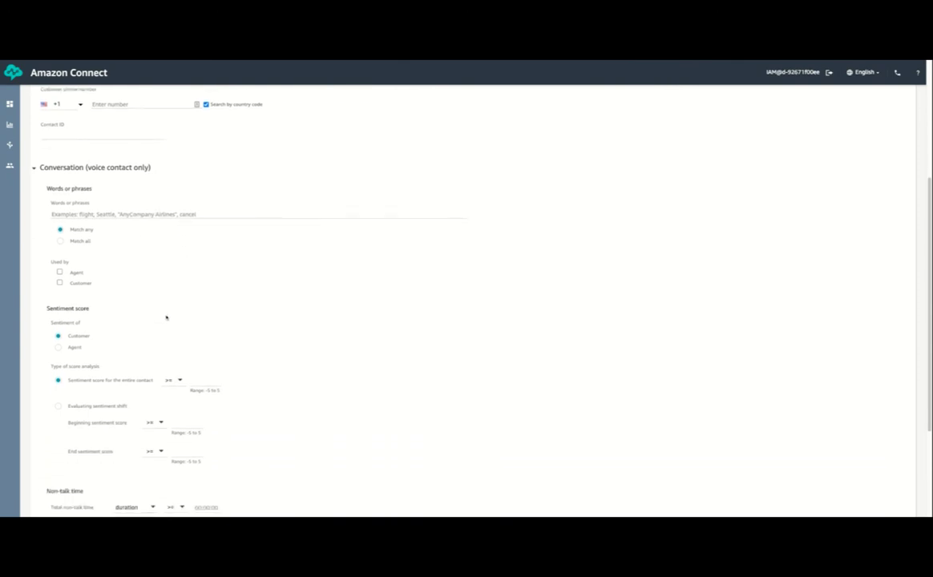
scroll(162, 361, "down", 3)
scroll(163, 401, "down", 2)
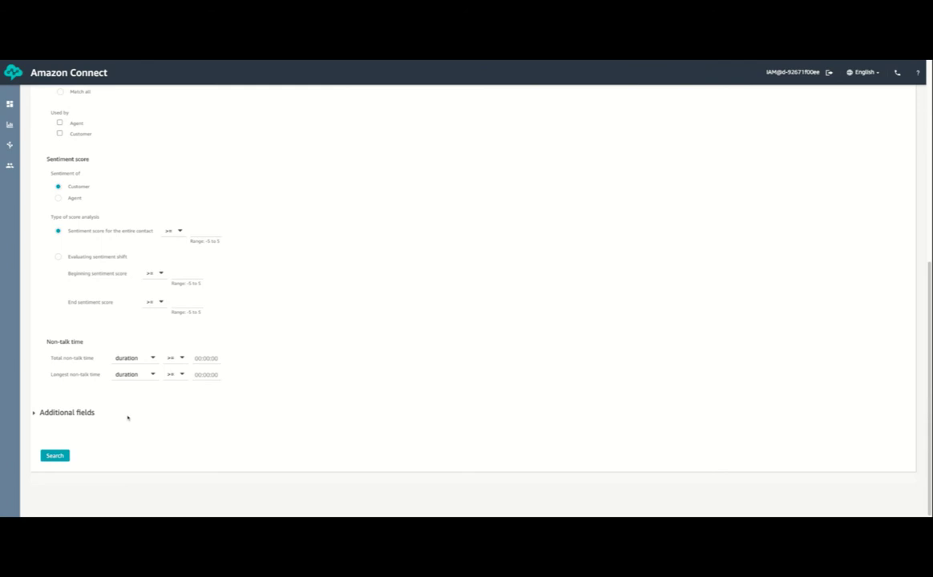
left_click(56, 456)
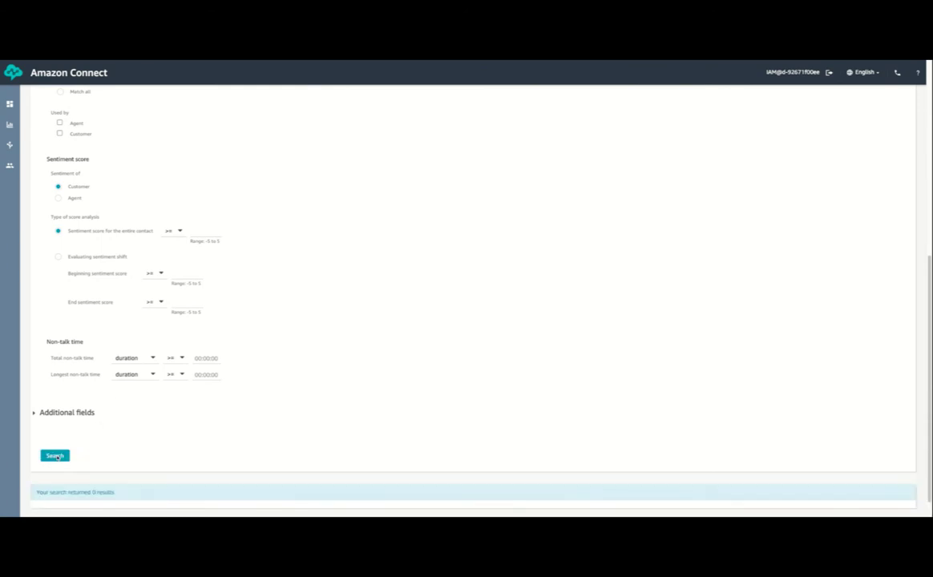
Change the start date to Sep 1, 2020, keeping Inbound, and search again
scroll(72, 321, "up", 10)
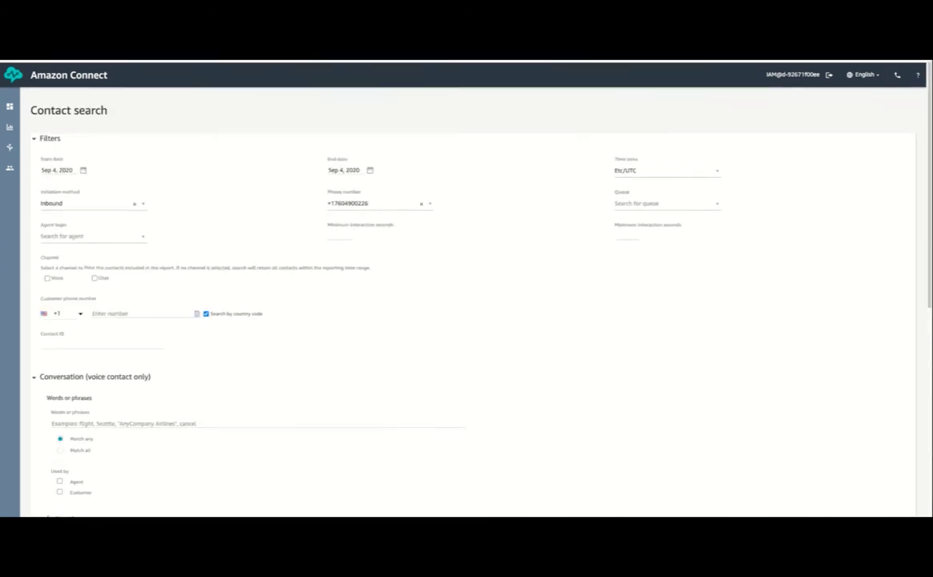
left_click(82, 200)
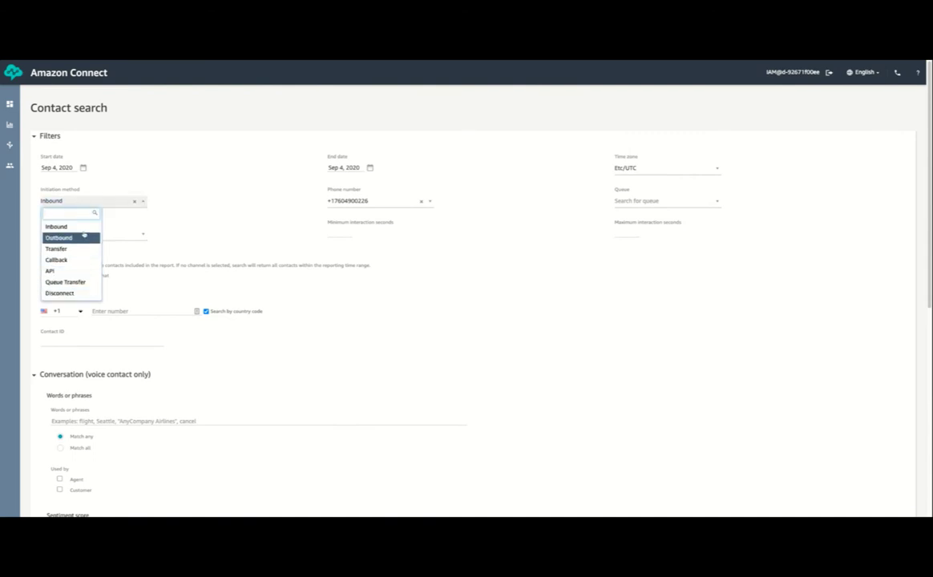
left_click(133, 202)
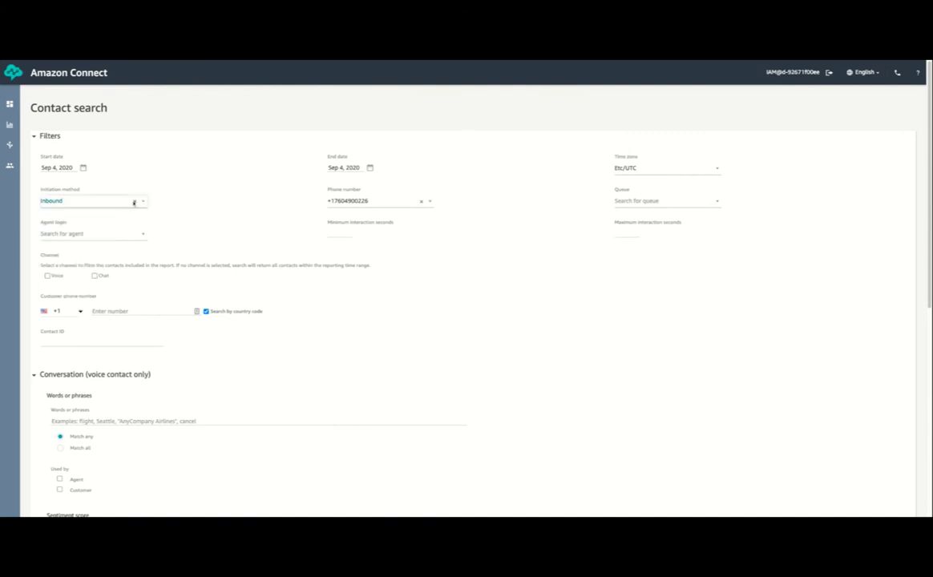
left_click(83, 167)
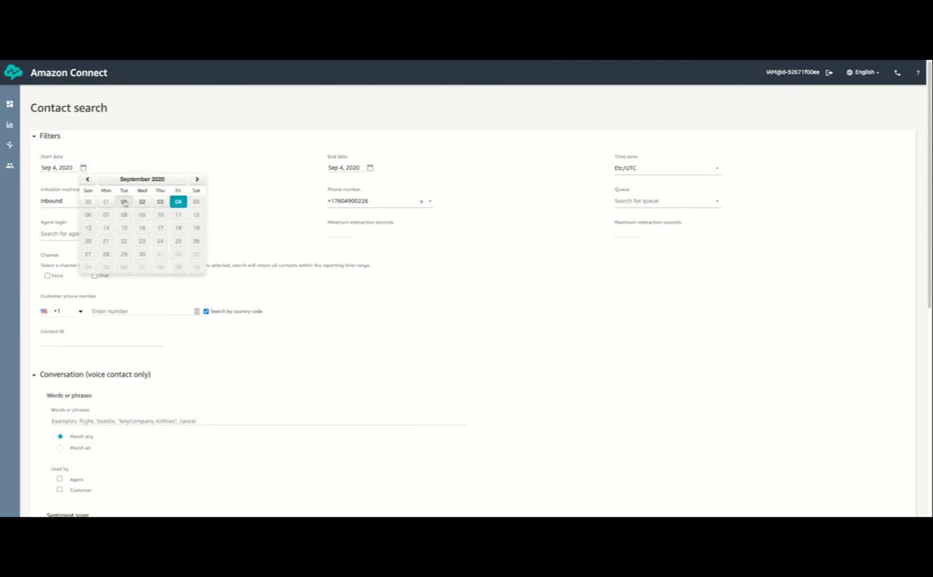
left_click(124, 201)
scroll(184, 475, "down", 3)
scroll(229, 487, "down", 2)
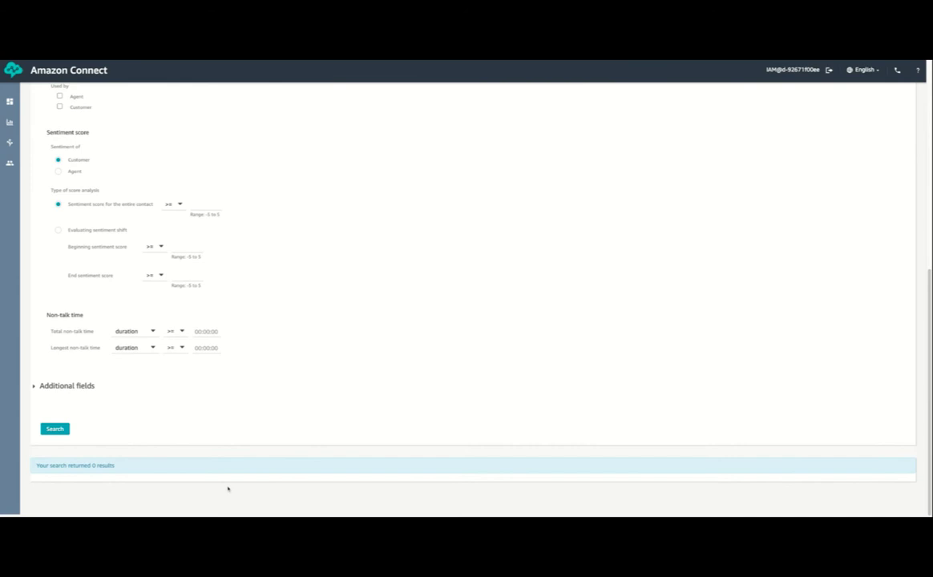
left_click(55, 433)
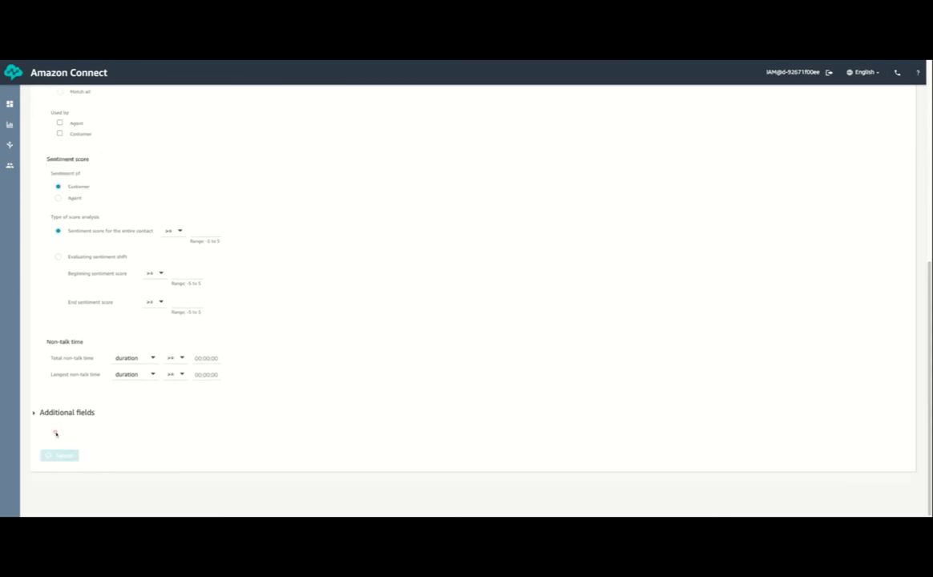
scroll(188, 493, "down", 3)
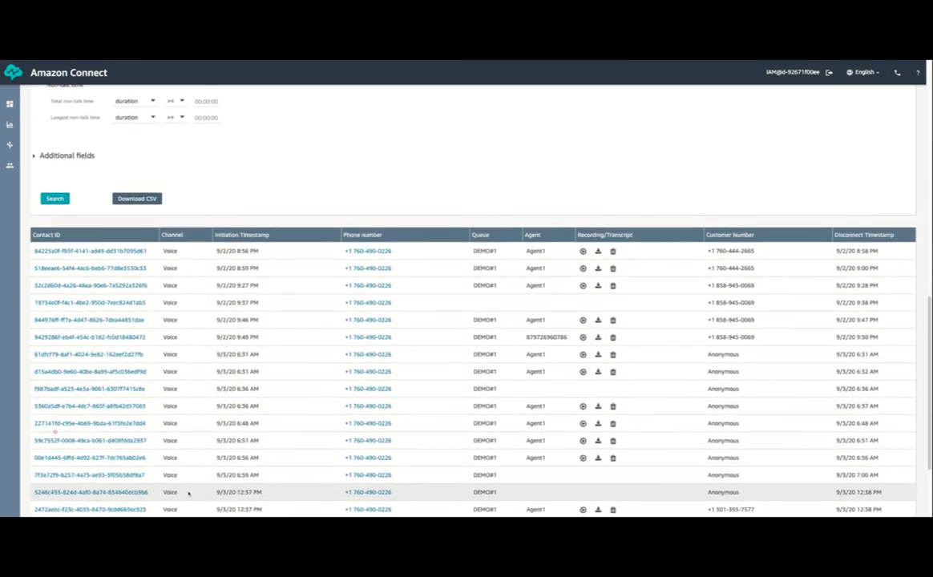
scroll(188, 493, "down", 2)
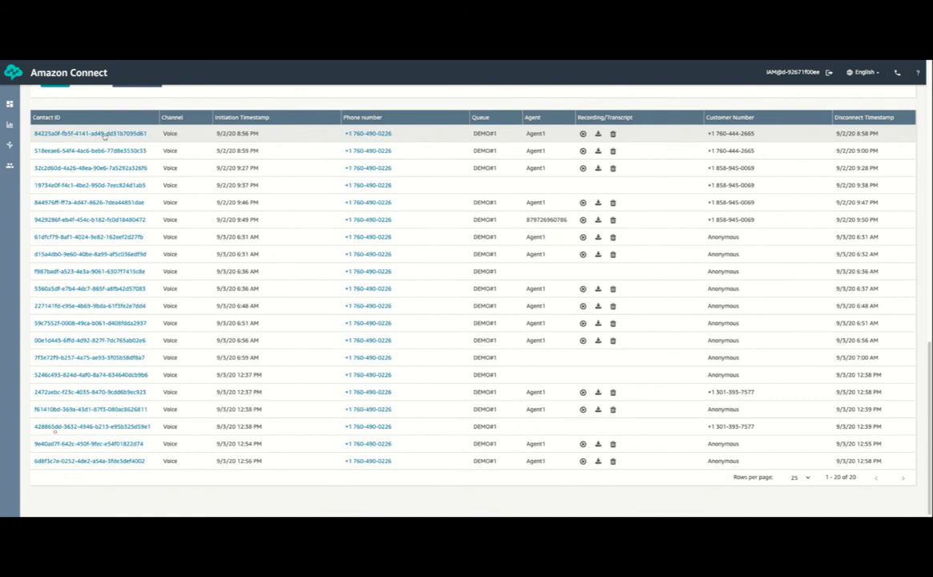
scroll(92, 148, "up", 2)
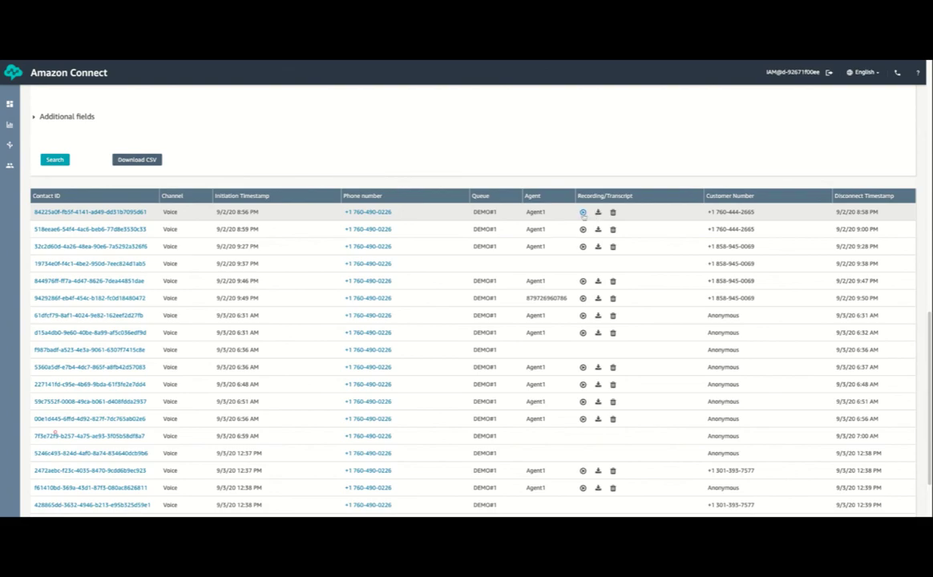
left_click(583, 212)
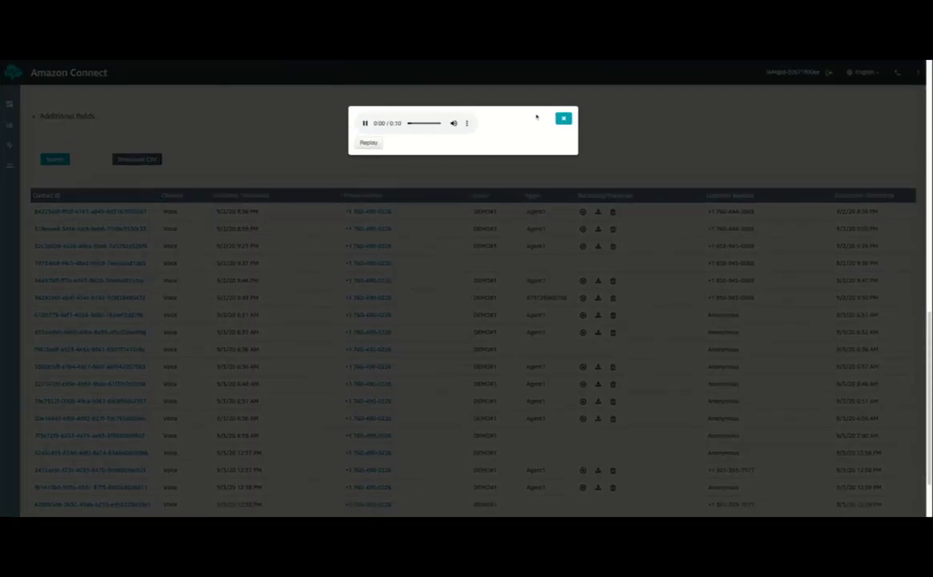
left_click(563, 120)
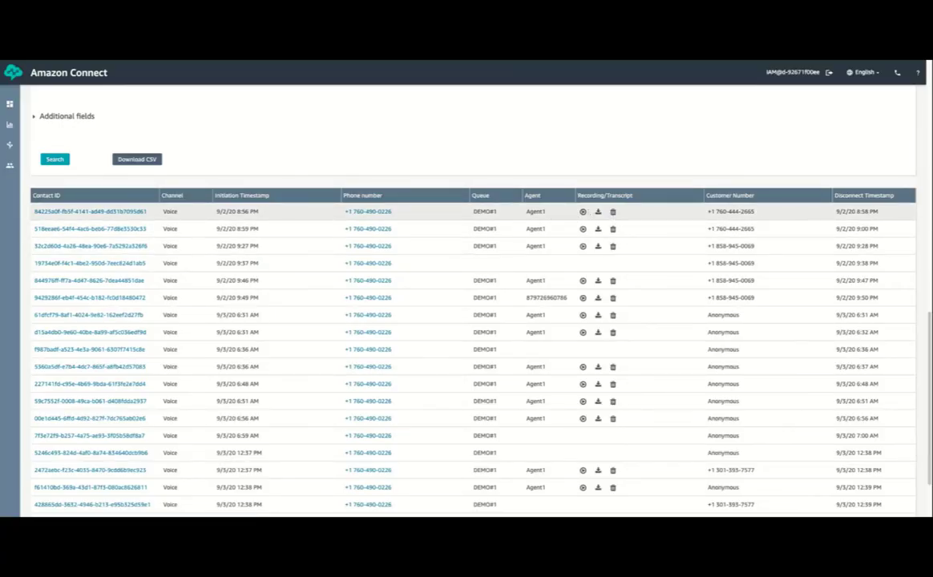
Move the search start date back to August 1, 2020
scroll(586, 218, "down", 2)
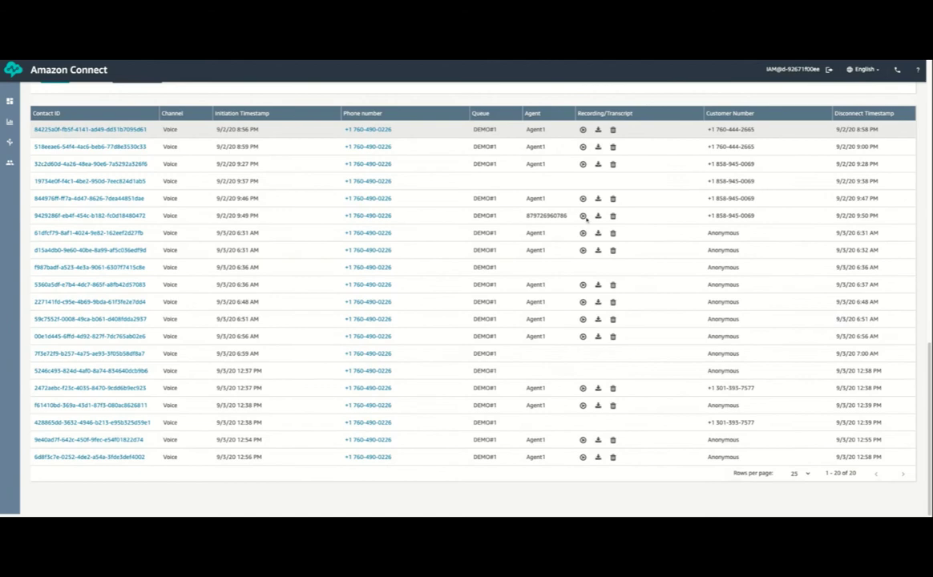
scroll(200, 267, "up", 5)
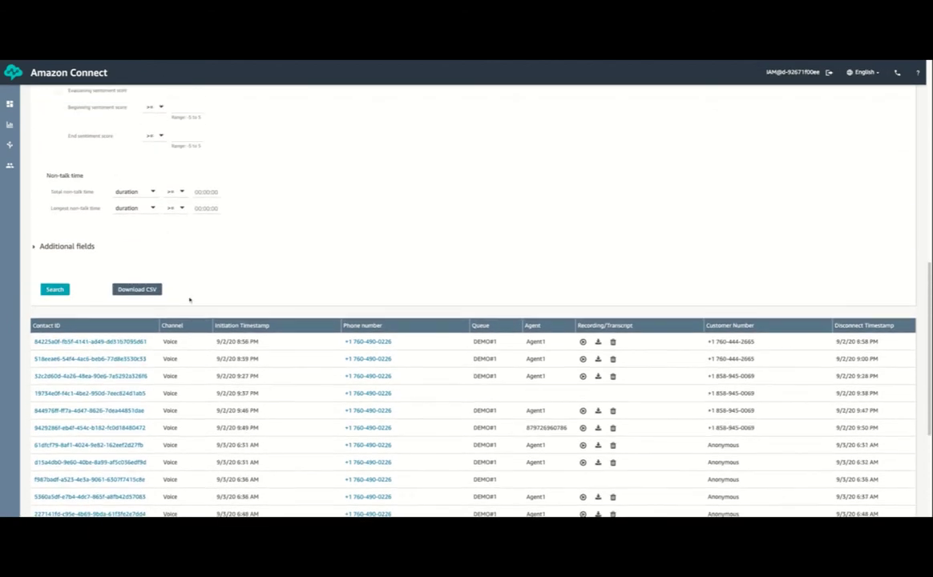
scroll(176, 304, "up", 2)
scroll(158, 345, "up", 2)
scroll(159, 344, "up", 5)
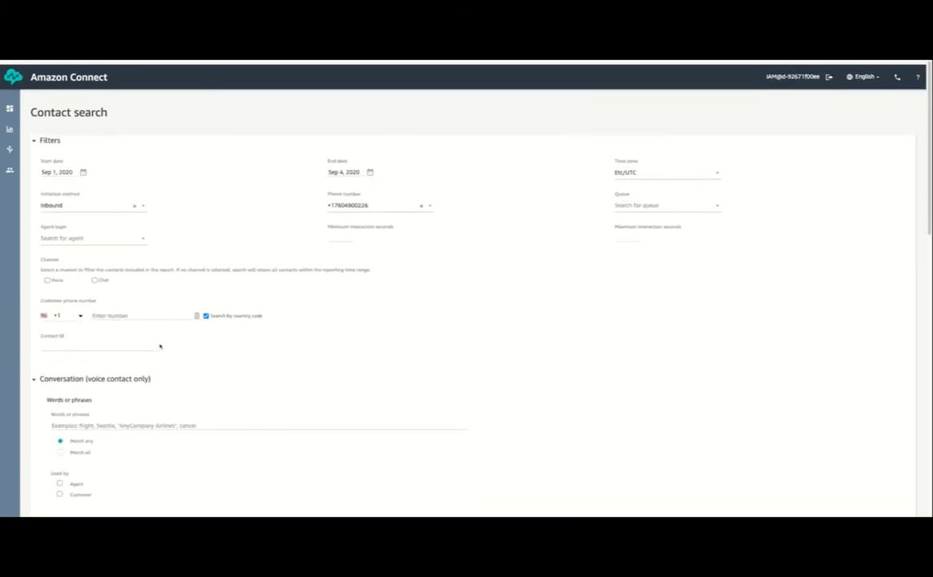
left_click(83, 168)
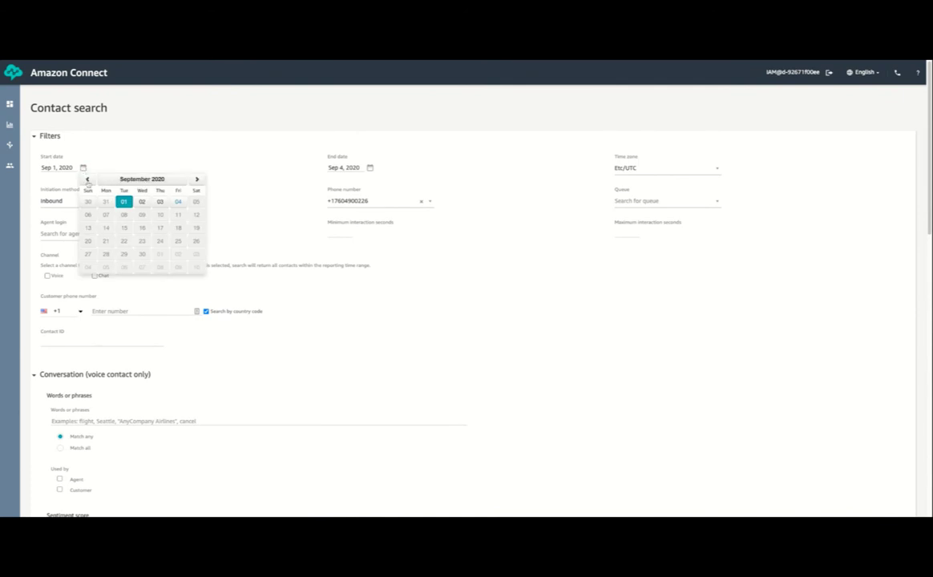
left_click(87, 179)
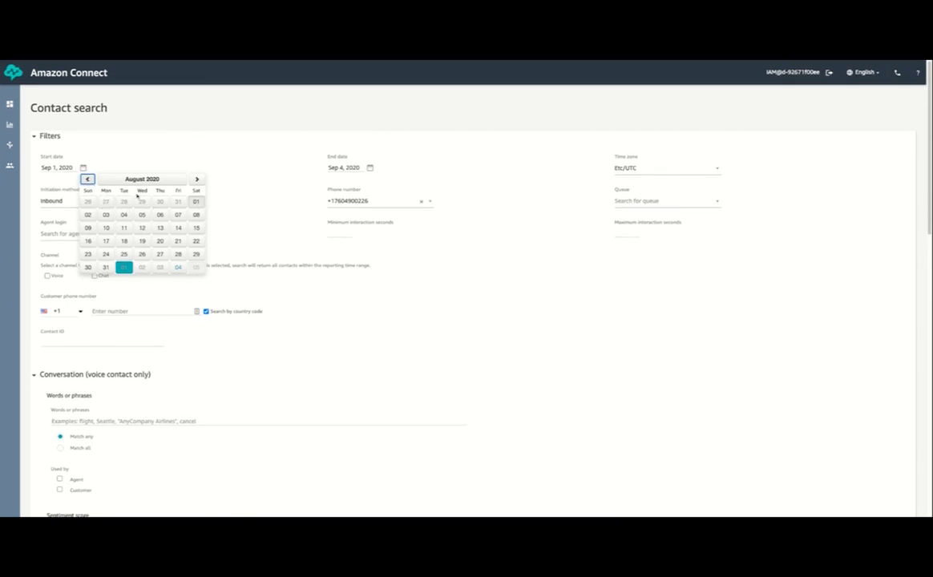
left_click(195, 202)
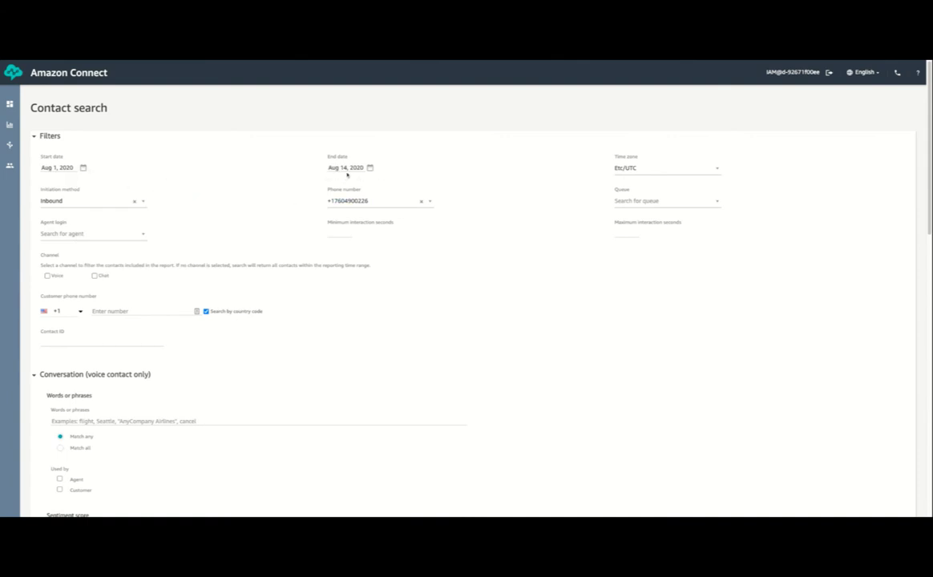
Set the date range to Aug 15–Aug 28, 2020 and clear the phone number filter
left_click(84, 167)
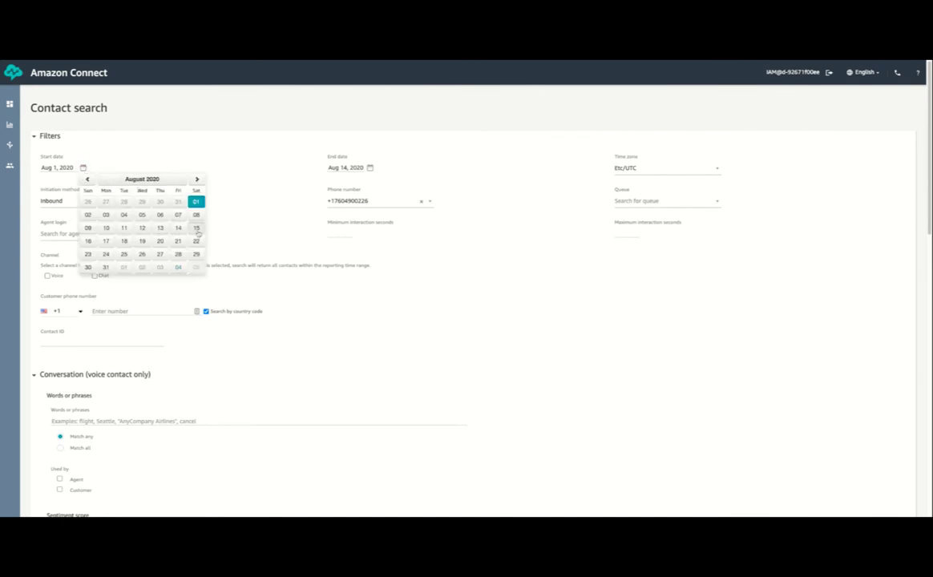
left_click(196, 227)
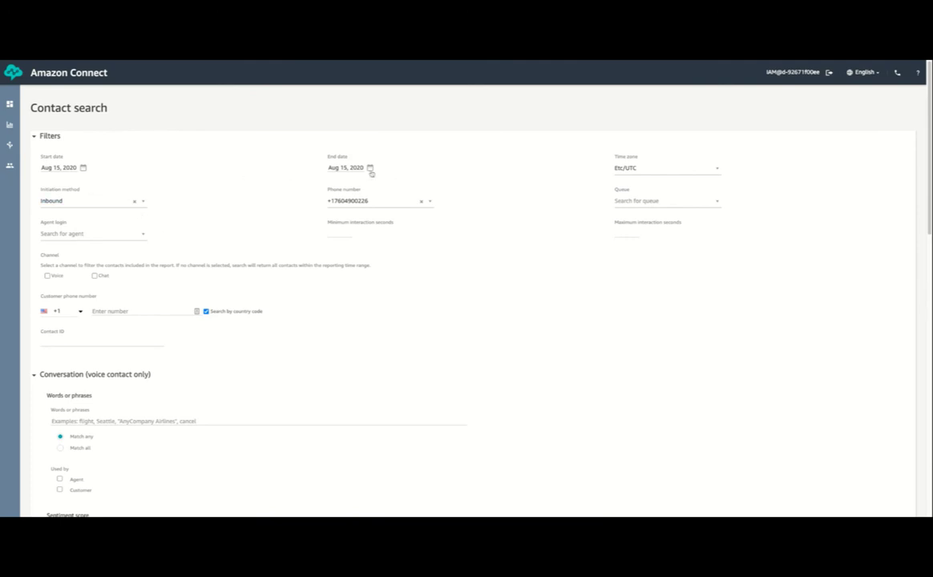
left_click(369, 168)
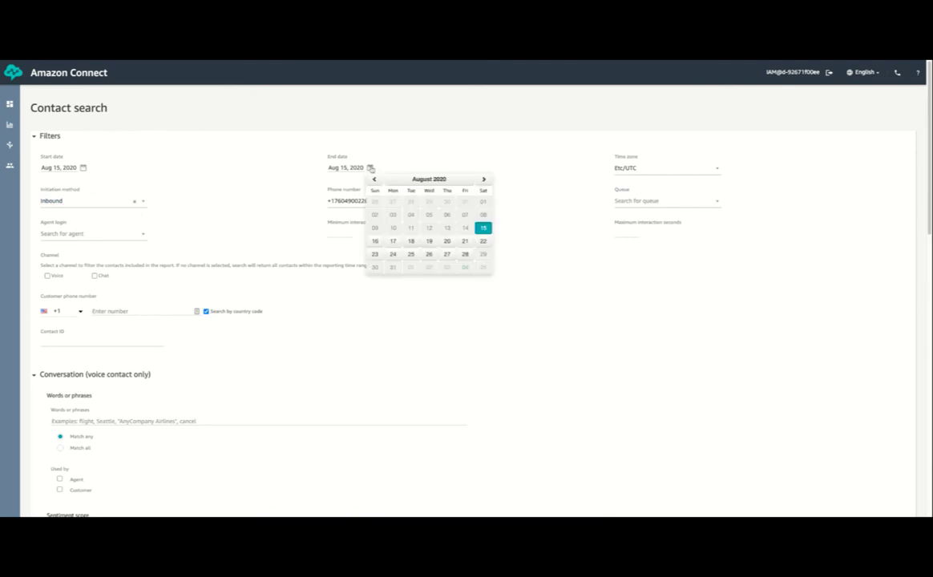
left_click(464, 254)
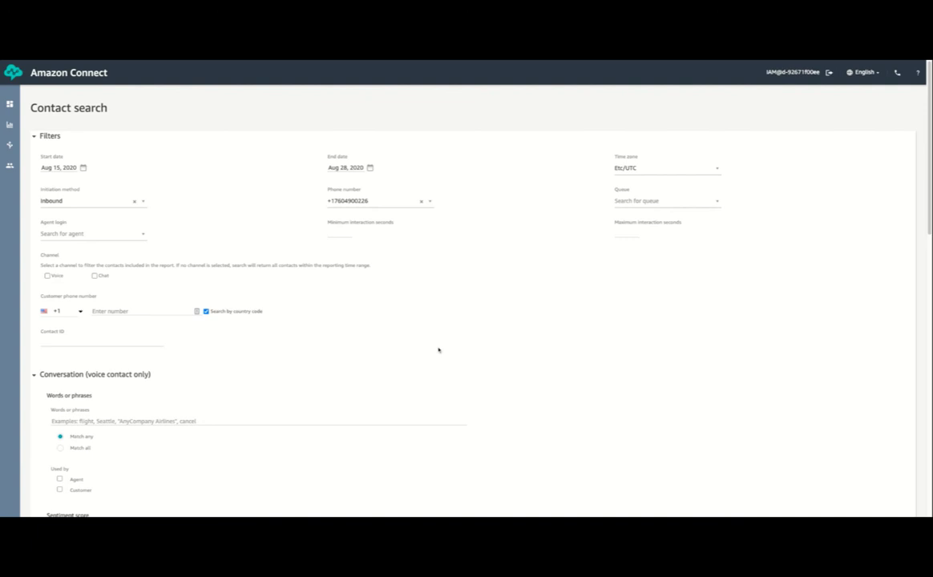
left_click(421, 201)
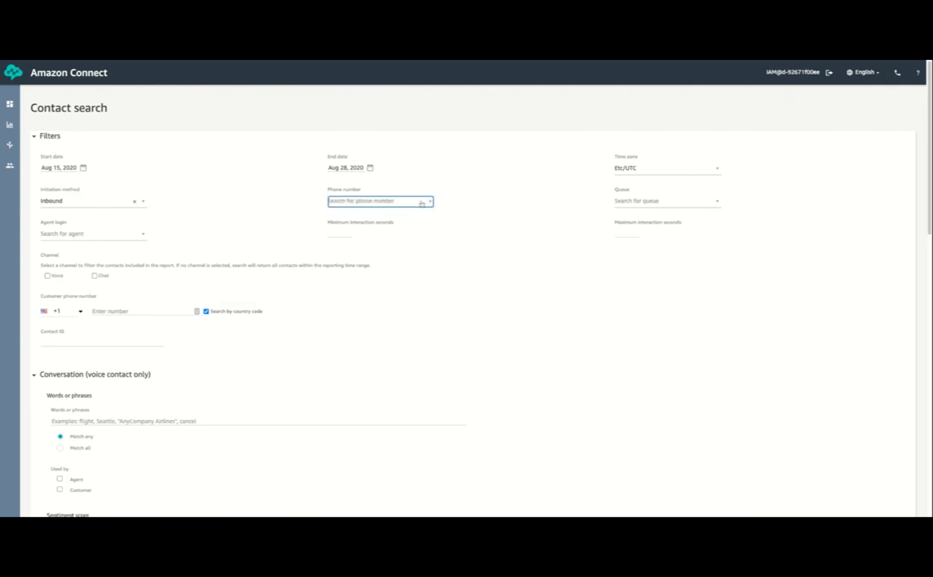
Run the contact search with the Aug 15–28, 2020 date range
scroll(456, 269, "down", 3)
scroll(458, 288, "down", 4)
scroll(460, 298, "down", 3)
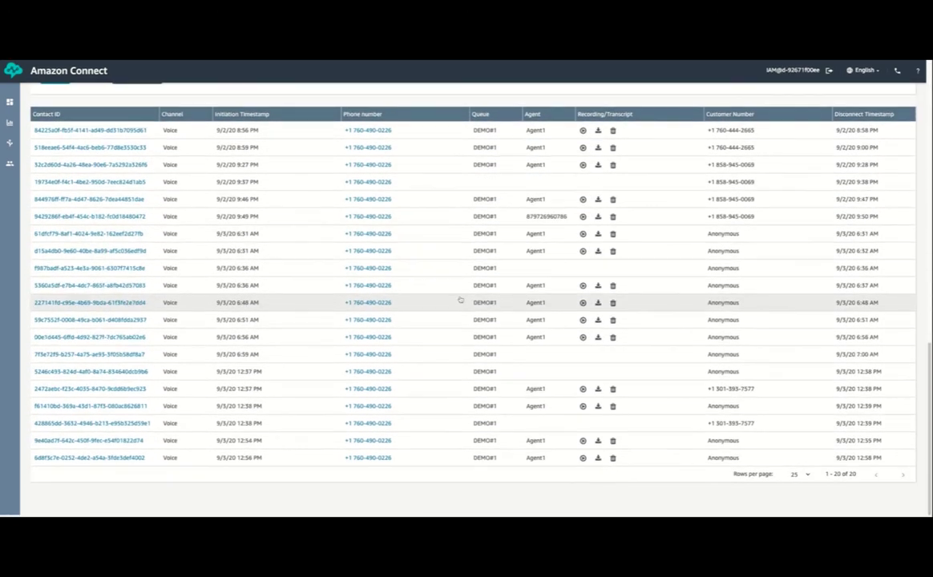
scroll(457, 297, "up", 5)
scroll(451, 291, "down", 2)
scroll(449, 285, "down", 2)
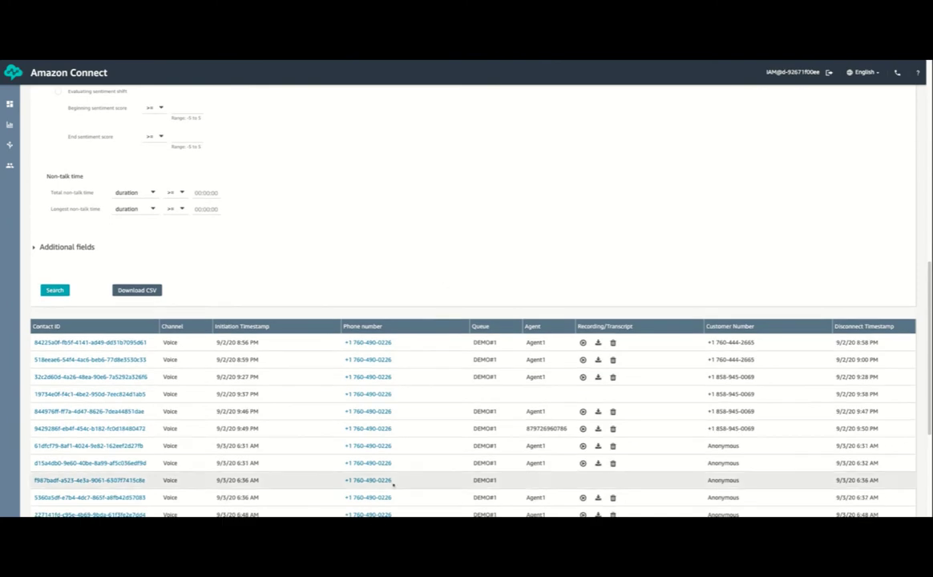
left_click(52, 290)
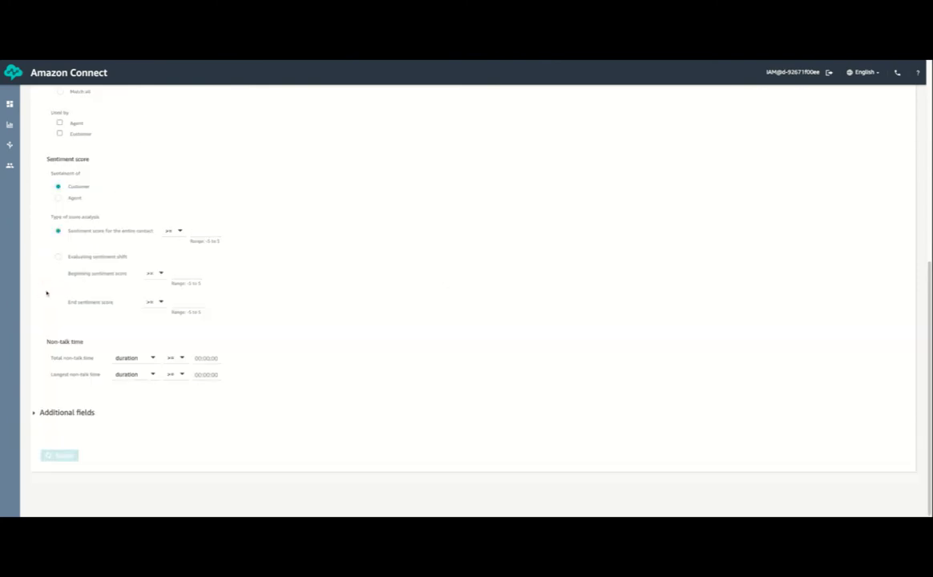
Scroll through the results table of voice contacts starting Aug 16, 2020
scroll(287, 385, "down", 5)
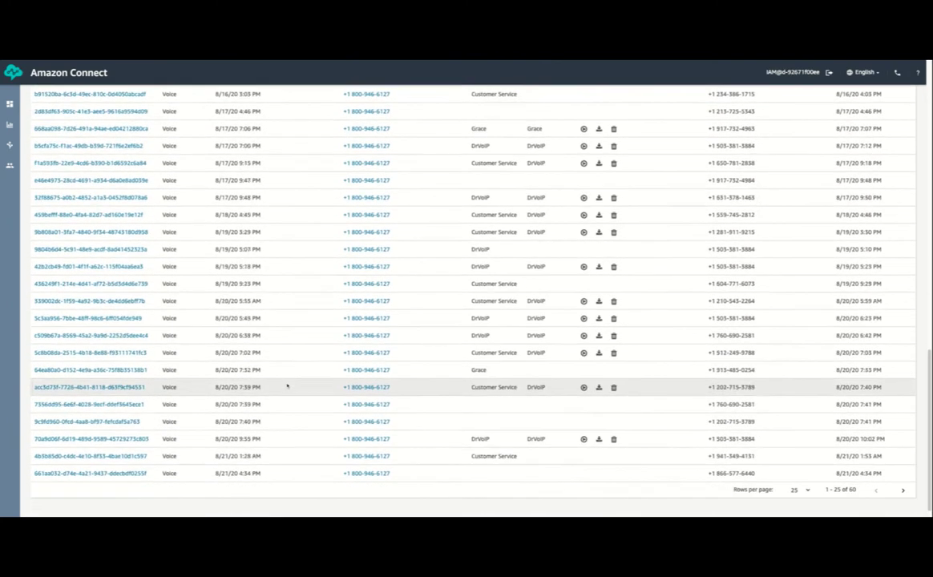
scroll(287, 385, "up", 5)
scroll(287, 356, "up", 3)
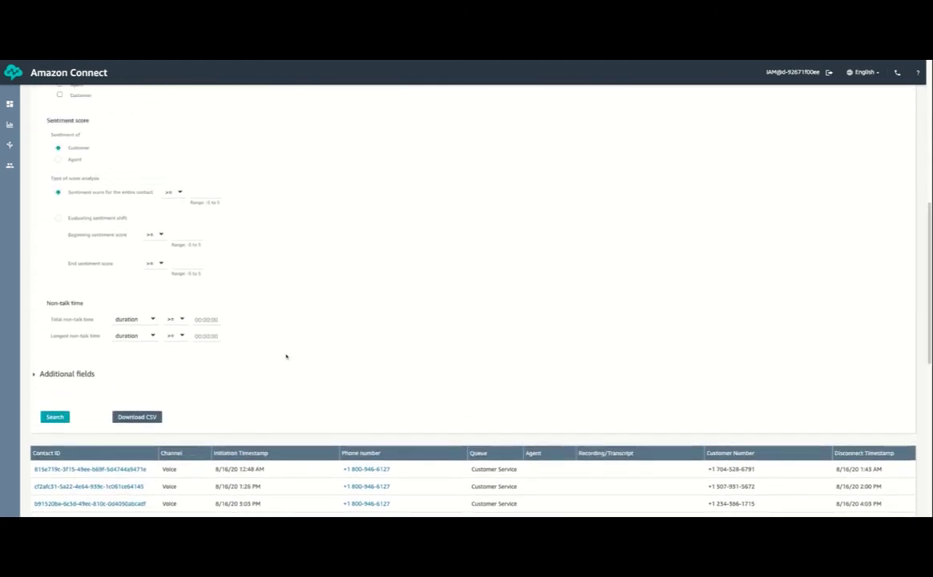
scroll(248, 480, "down", 4)
scroll(248, 480, "down", 1)
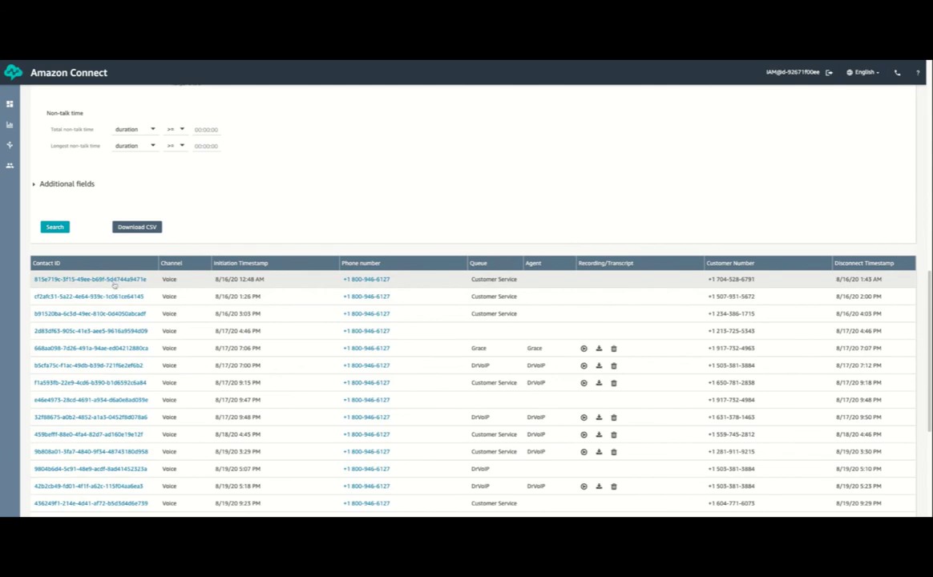
scroll(116, 288, "down", 3)
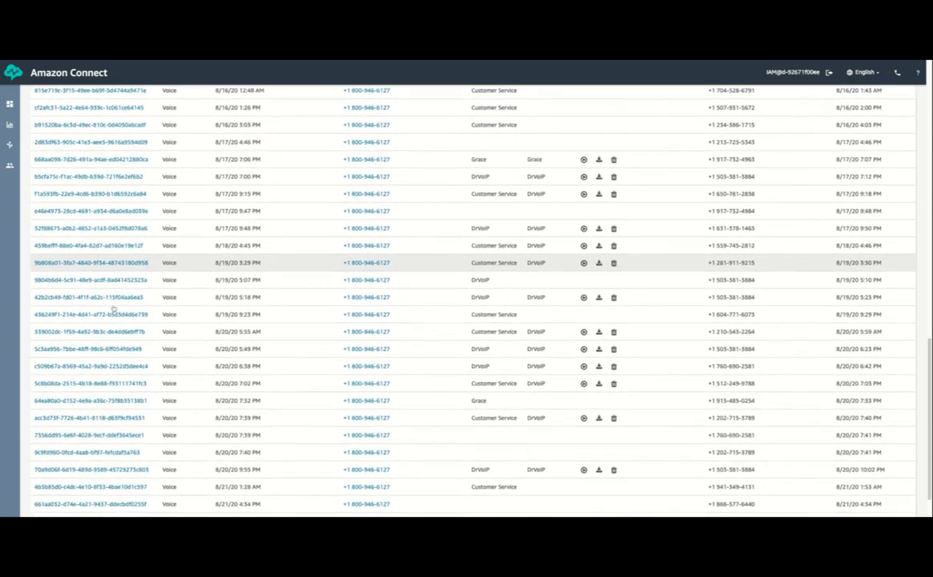
scroll(111, 303, "up", 7)
scroll(116, 302, "up", 2)
scroll(116, 302, "down", 2)
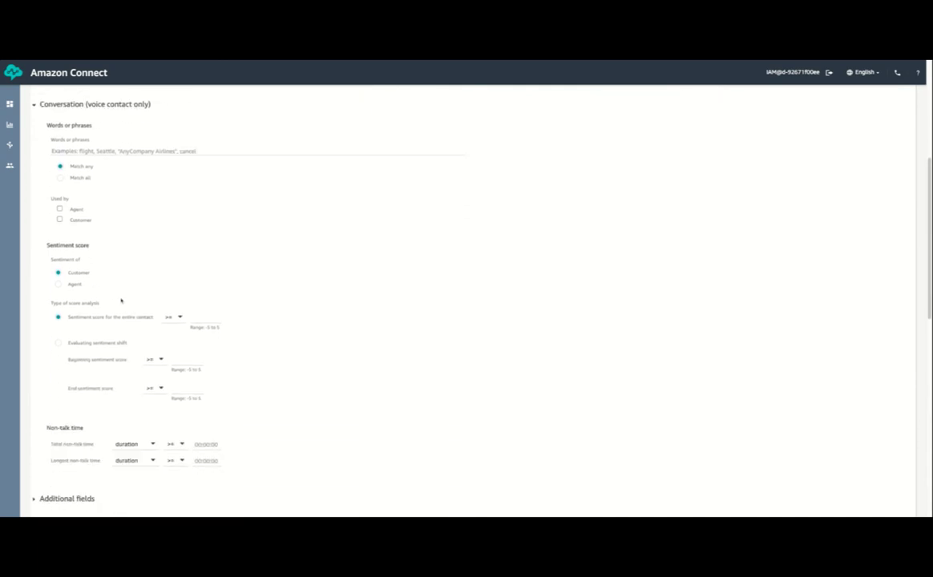
scroll(121, 300, "down", 3)
scroll(121, 300, "down", 4)
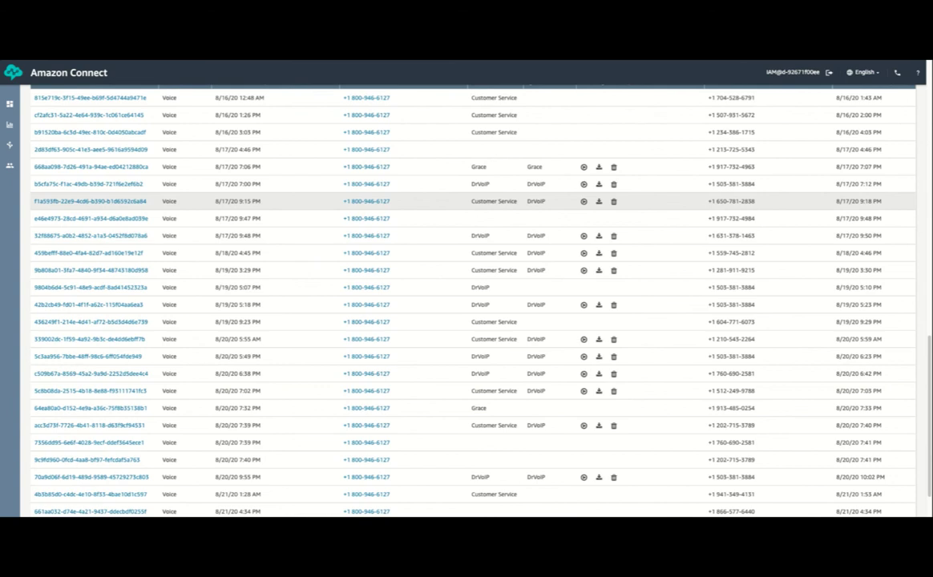
Open the Contact Trace Record of the Aug 17, 9:15 PM Customer Service call
left_click(89, 201)
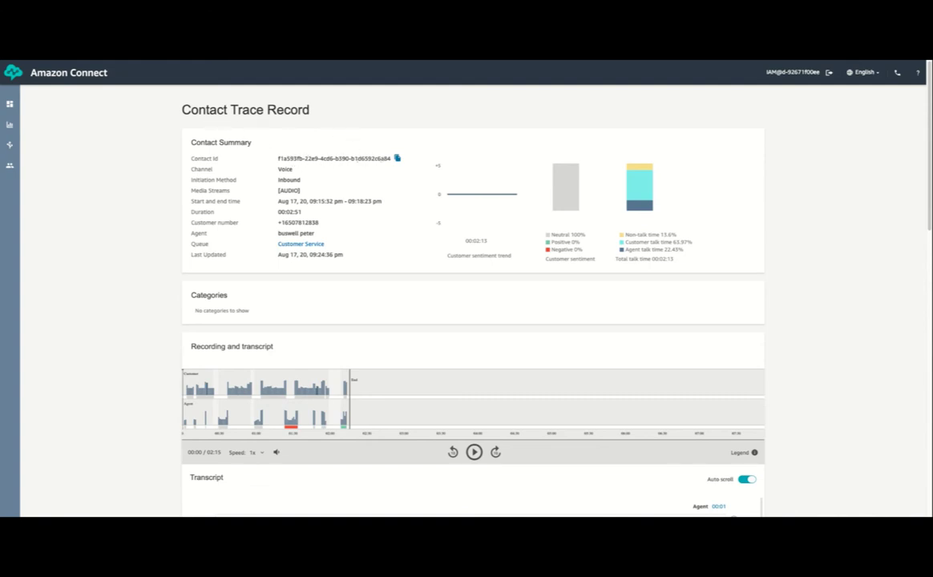
scroll(388, 332, "down", 5)
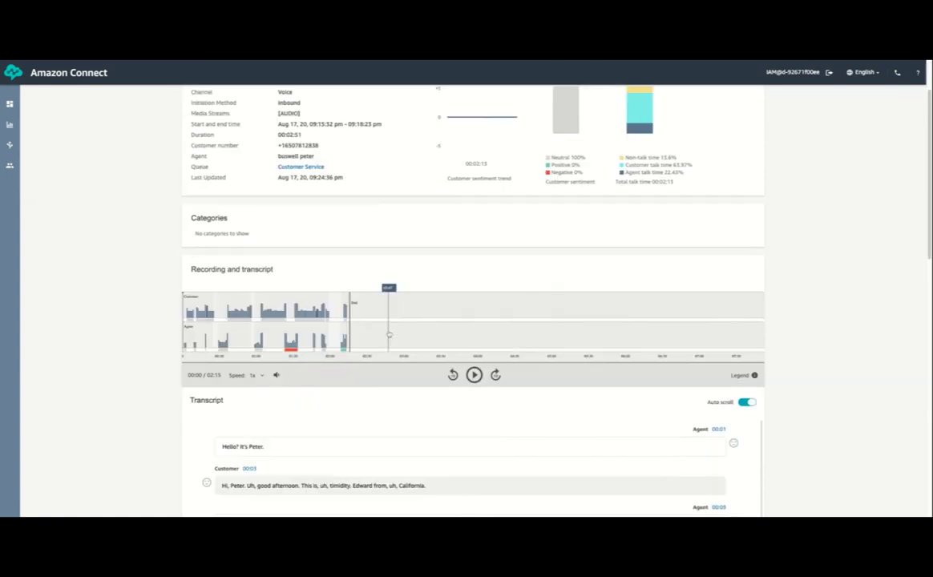
scroll(386, 331, "down", 2)
scroll(386, 331, "down", 1)
scroll(386, 331, "down", 1)
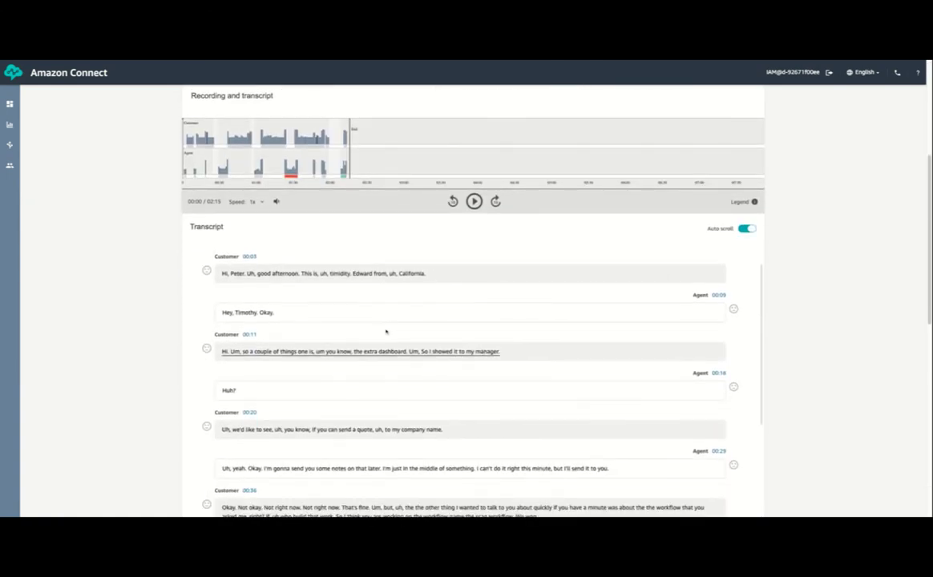
scroll(386, 331, "down", 3)
scroll(385, 331, "down", 3)
Scroll through the record's transcript and agent details
scroll(375, 257, "up", 3)
scroll(367, 207, "up", 1)
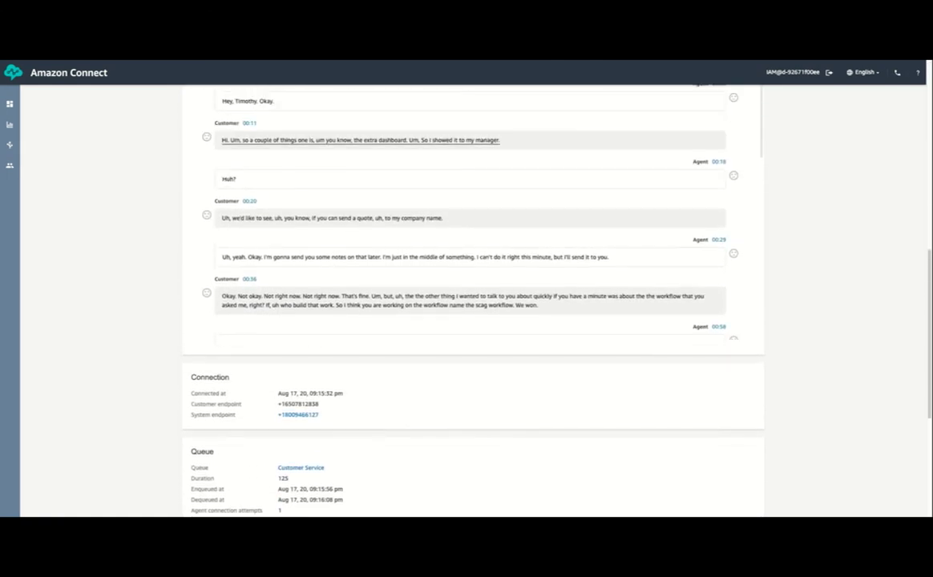
scroll(366, 213, "down", 2)
scroll(379, 262, "down", 3)
scroll(376, 435, "down", 1)
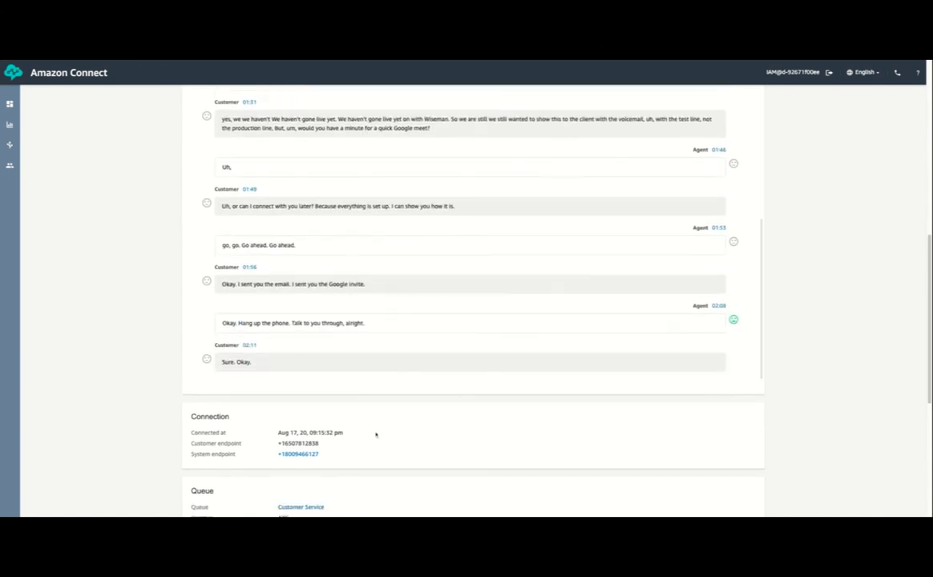
scroll(376, 435, "down", 4)
scroll(376, 434, "down", 1)
scroll(377, 437, "down", 2)
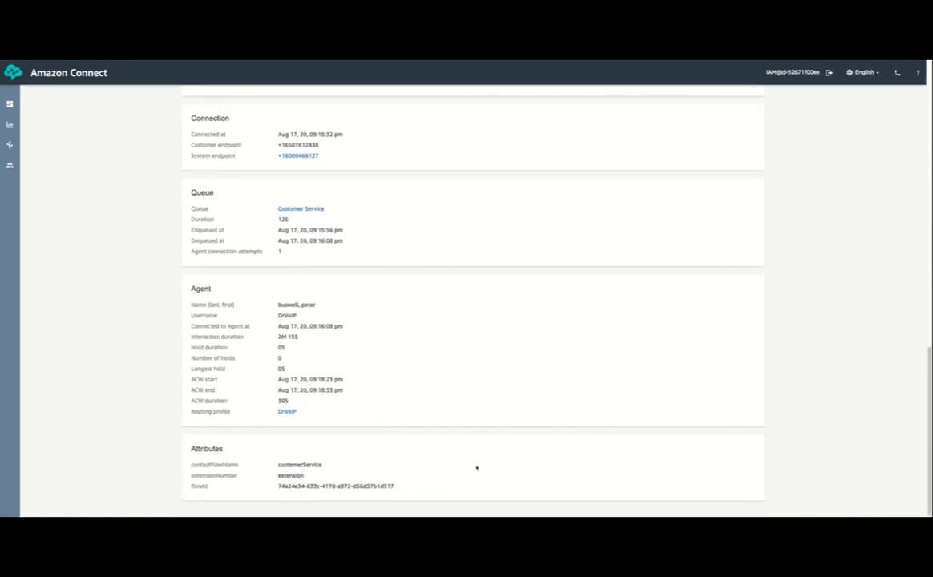
scroll(475, 324, "up", 10)
scroll(504, 313, "up", 5)
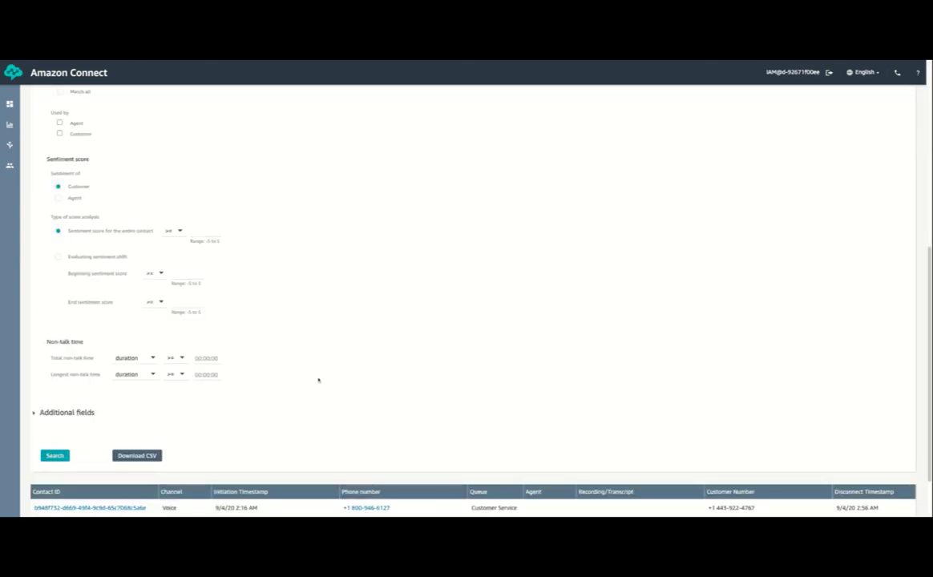
Scroll down to the two Sep 4, 2020 contacts, then back up to the Filters section
scroll(313, 376, "down", 2)
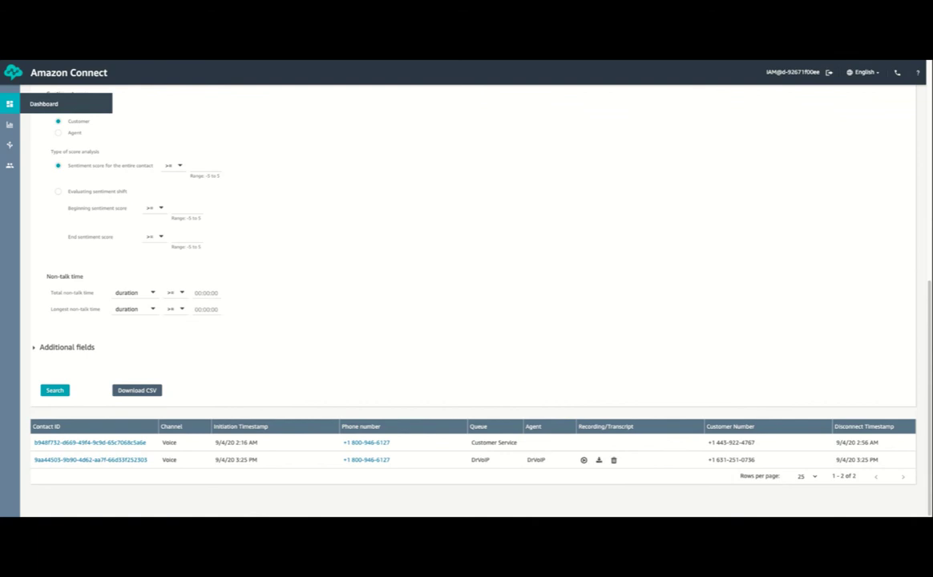
scroll(472, 296, "up", 1)
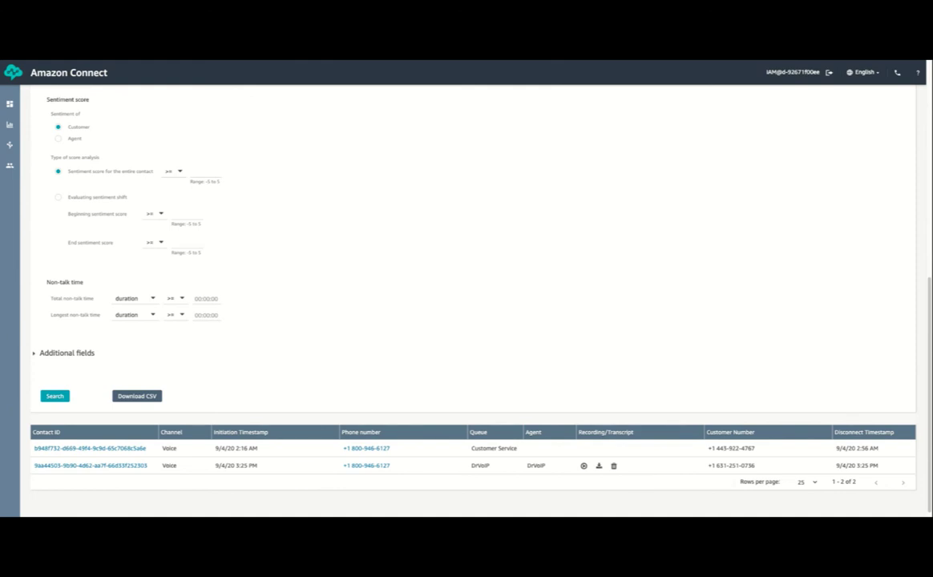
scroll(88, 168, "up", 3)
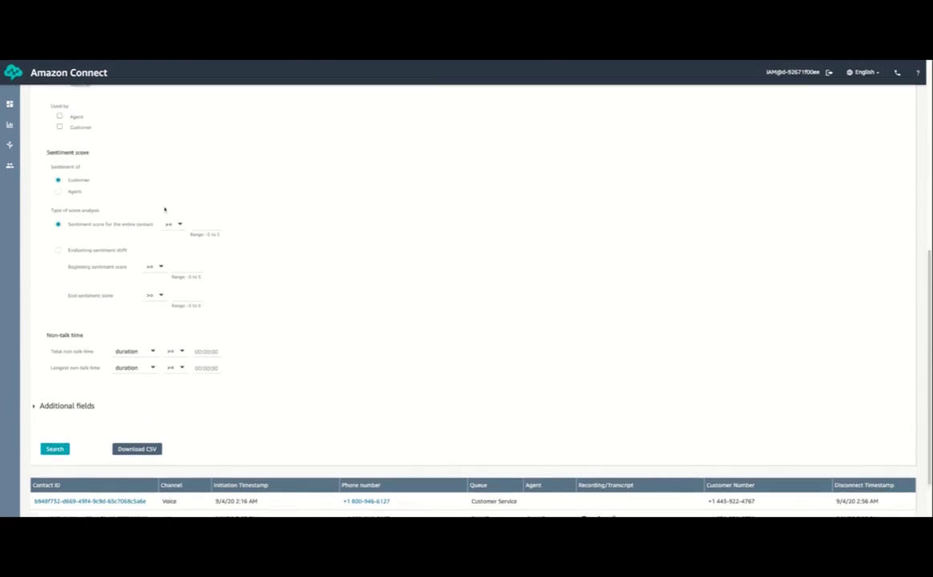
scroll(88, 168, "up", 10)
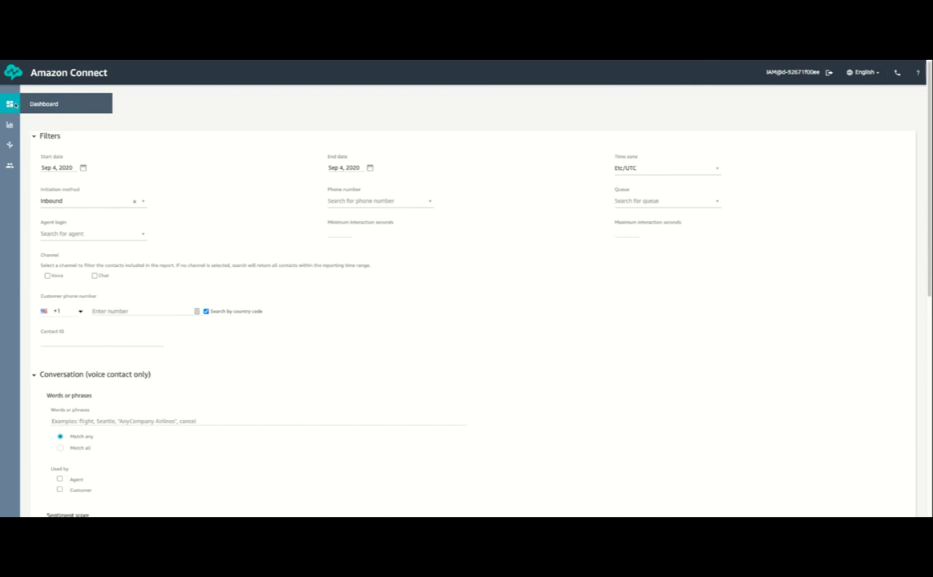